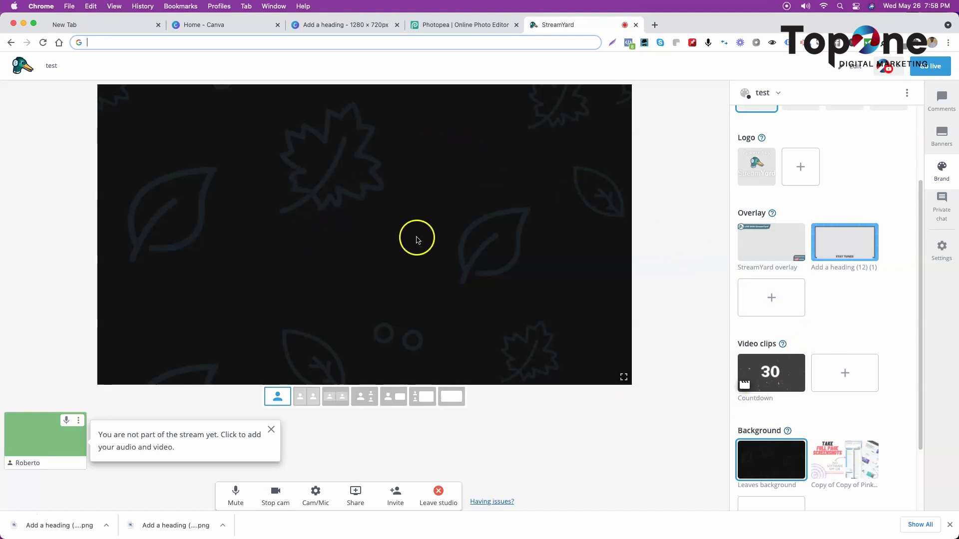
Show the STAY TUNED overlay over the 'Copy of Copy of Pink...' background, toggling it off and on.
mouse_move(839, 232)
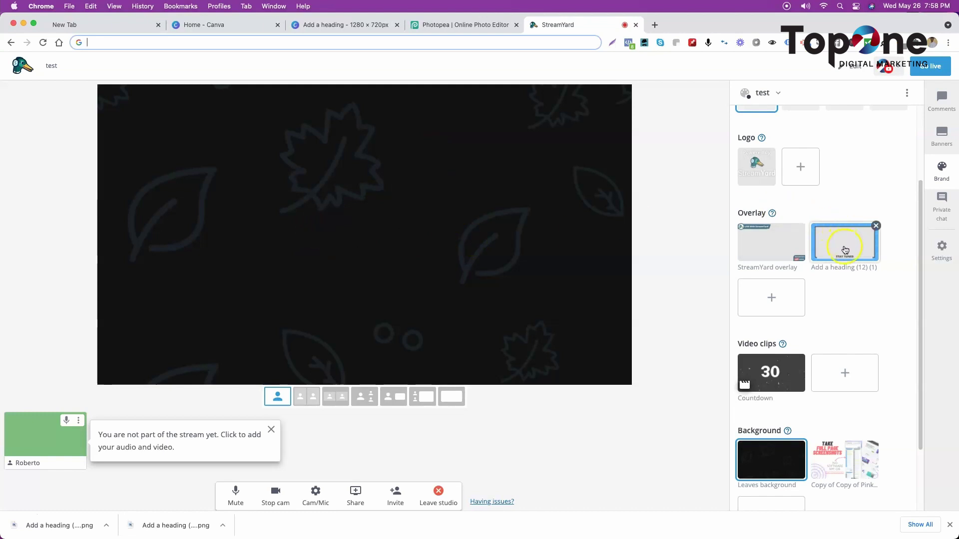
click(845, 250)
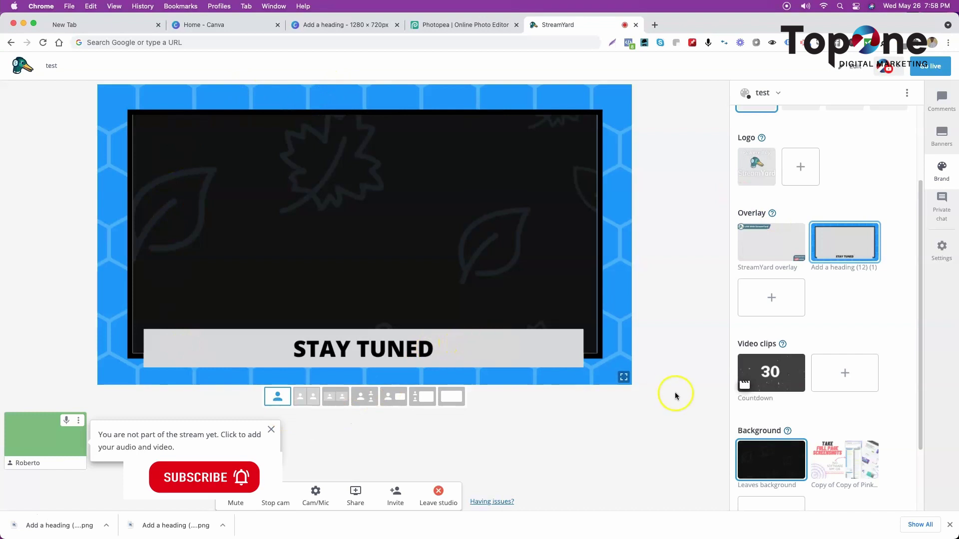
click(845, 456)
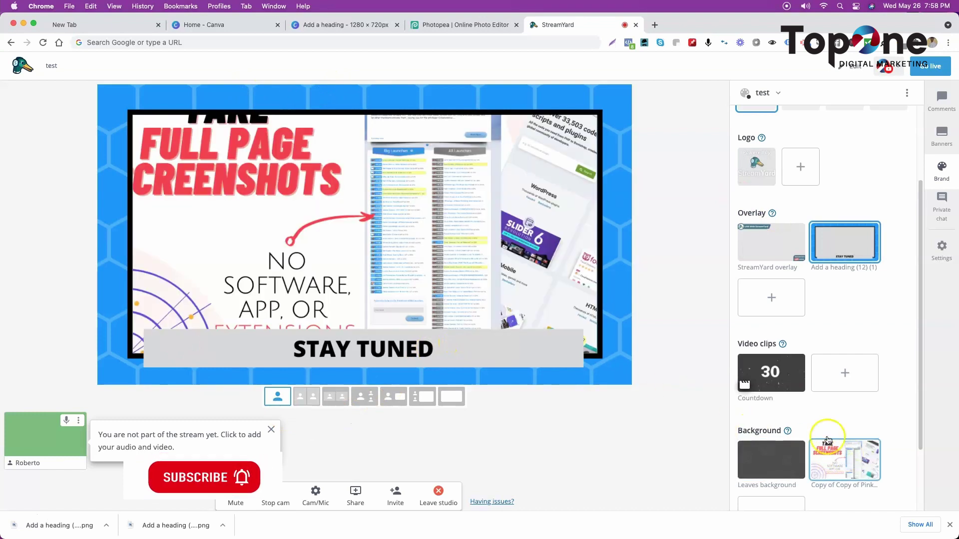
click(845, 245)
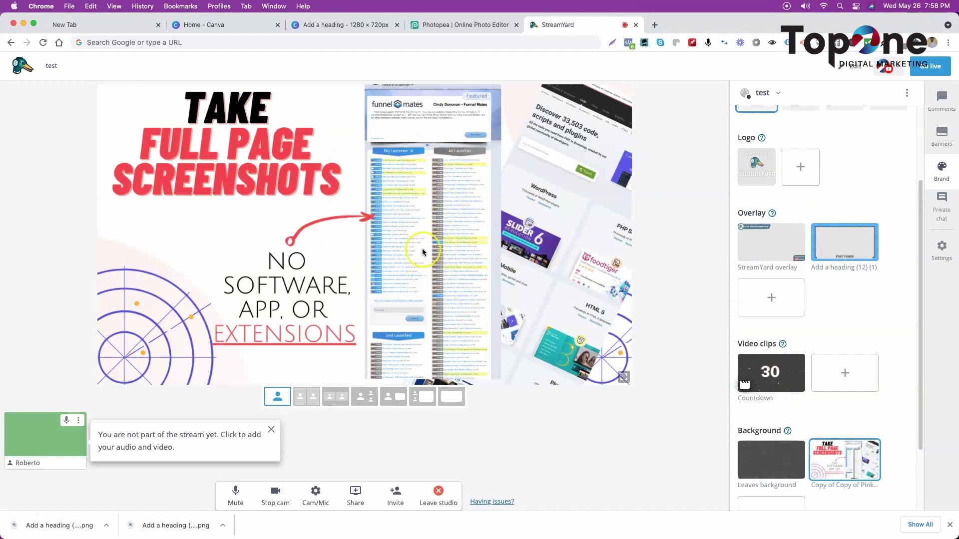
click(832, 246)
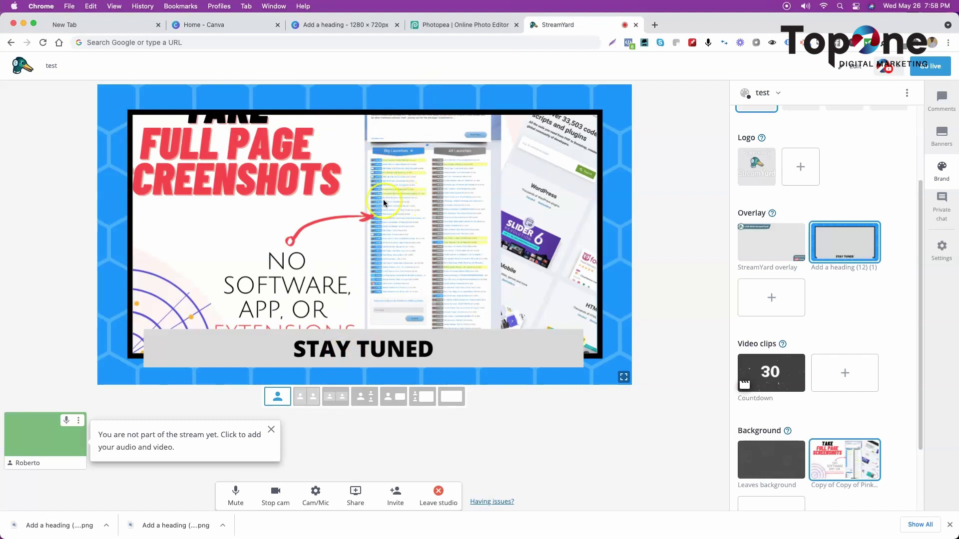
Return to the 'Add a heading - 1280 × 720px' Canva design and view its blank second page.
click(345, 27)
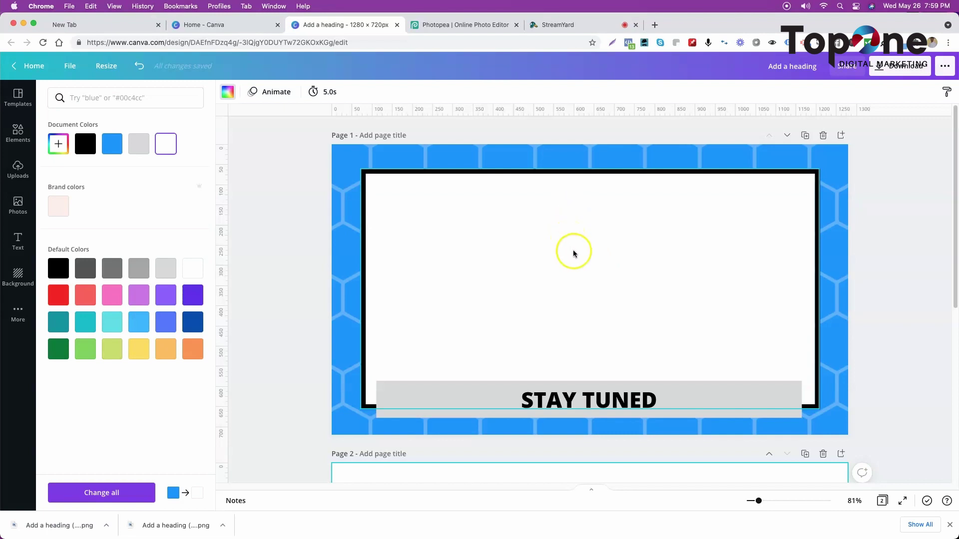
scroll(575, 253, down, 3)
scroll(575, 253, up, 3)
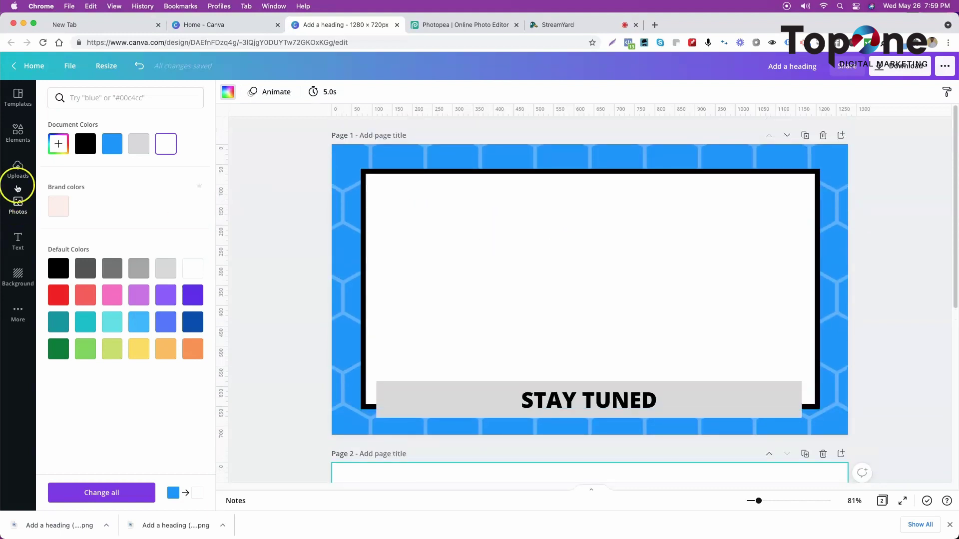
Apply the recently used blue hexagon background to page 2.
click(18, 275)
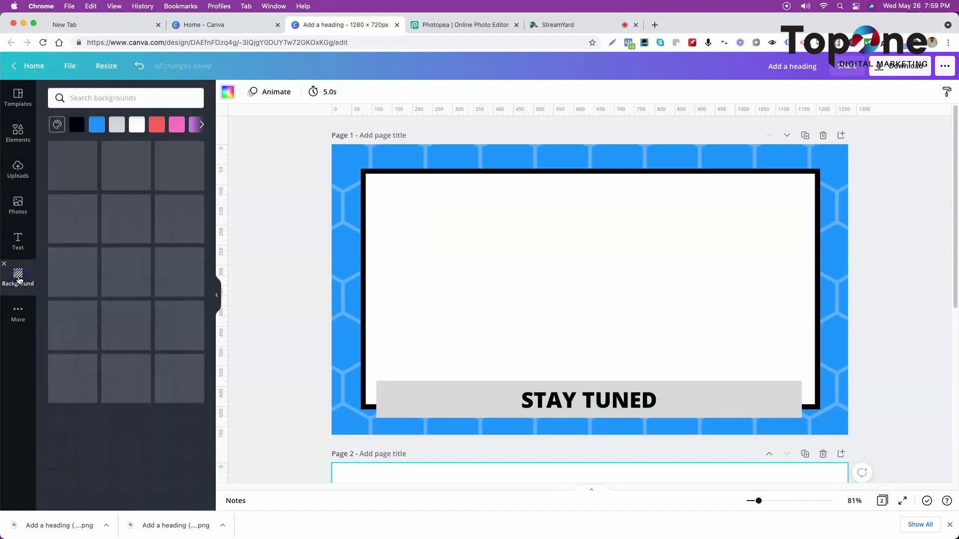
scroll(415, 425, down, 5)
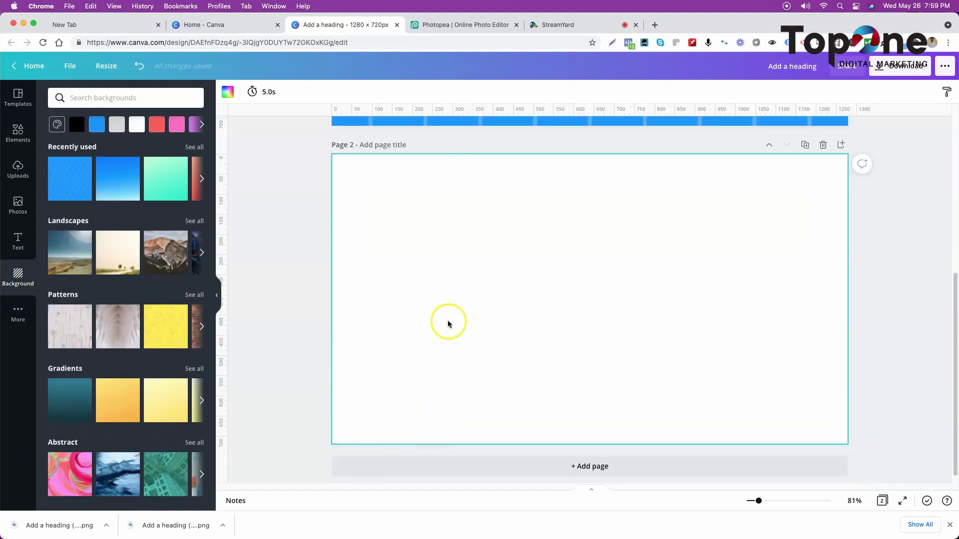
click(78, 189)
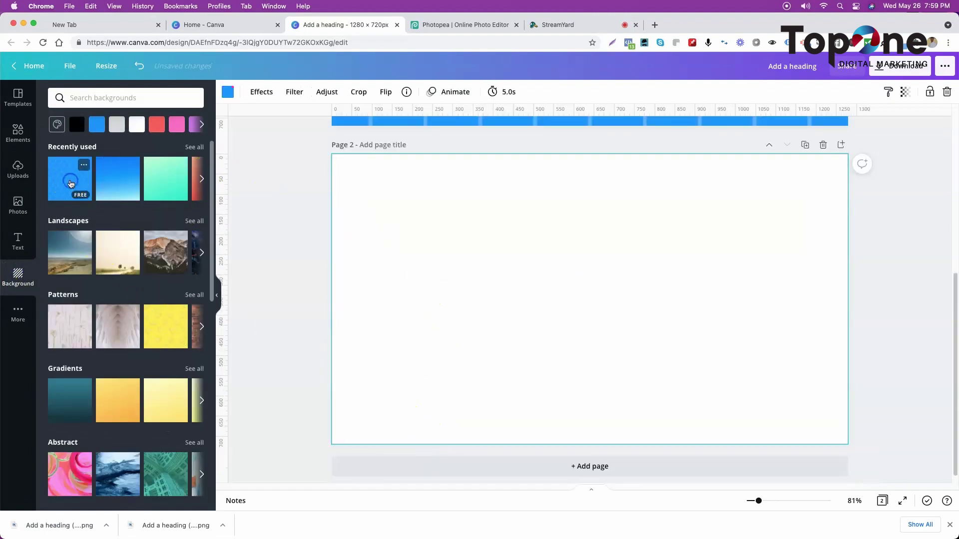
scroll(580, 282, up, 5)
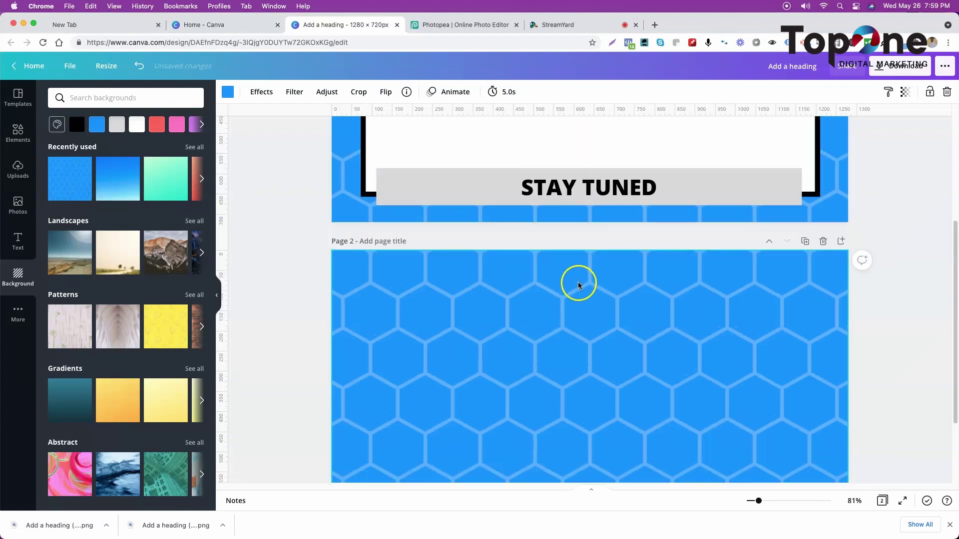
scroll(579, 285, down, 3)
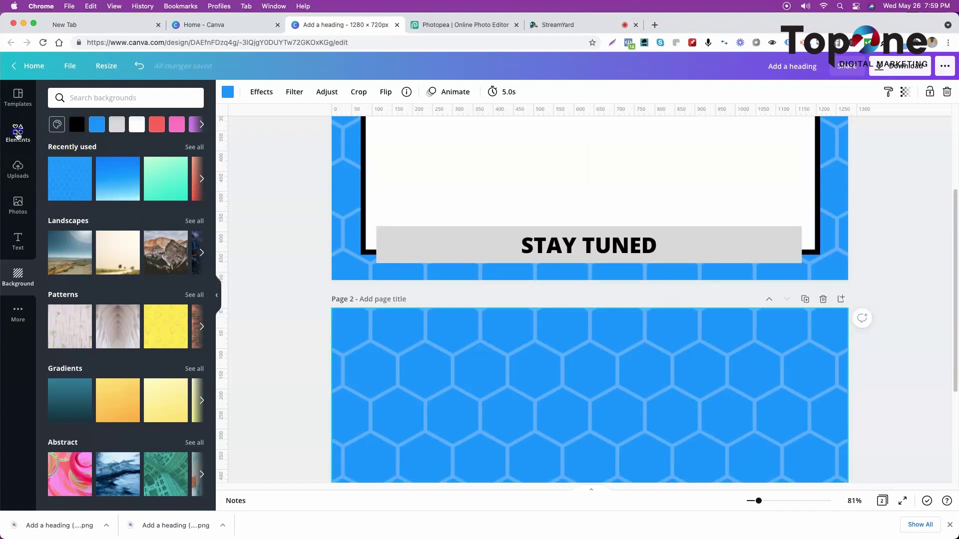
click(17, 133)
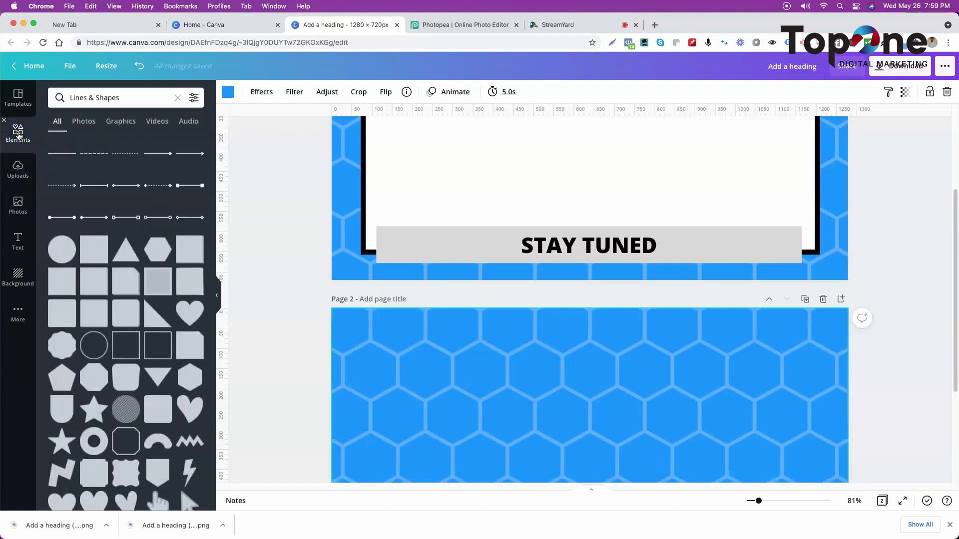
Add a grey square to page 2 and resize it into a 1,043 × 525 rectangle.
click(86, 252)
drag(574, 321, 448, 293)
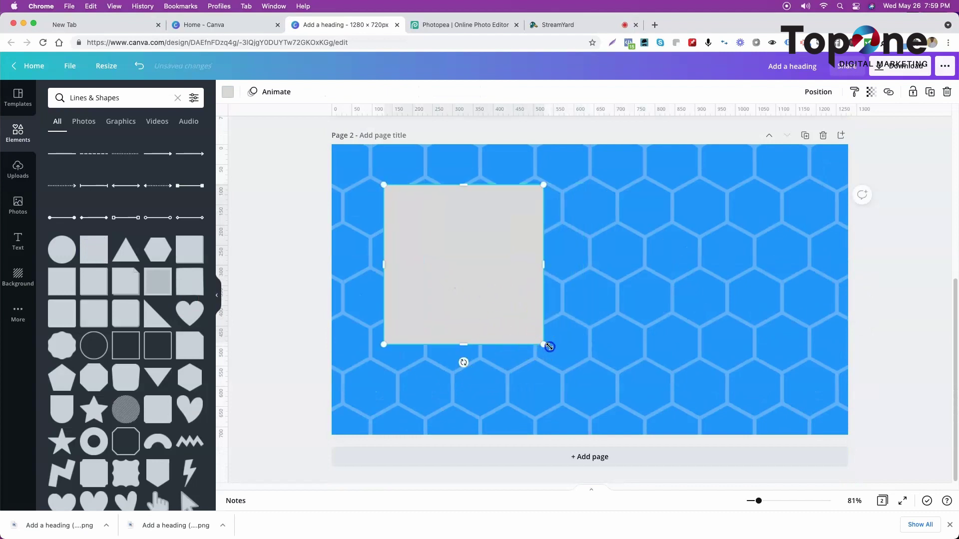
drag(561, 346, 600, 393)
drag(596, 291, 806, 316)
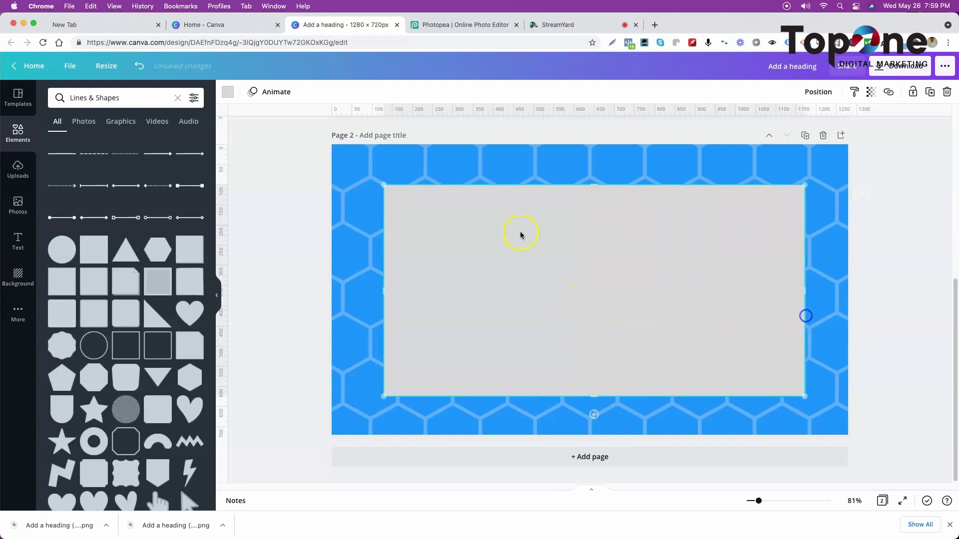
Add a square outline and stretch it to 1,043 × 525 to frame the rectangle.
click(118, 340)
drag(578, 293, 491, 290)
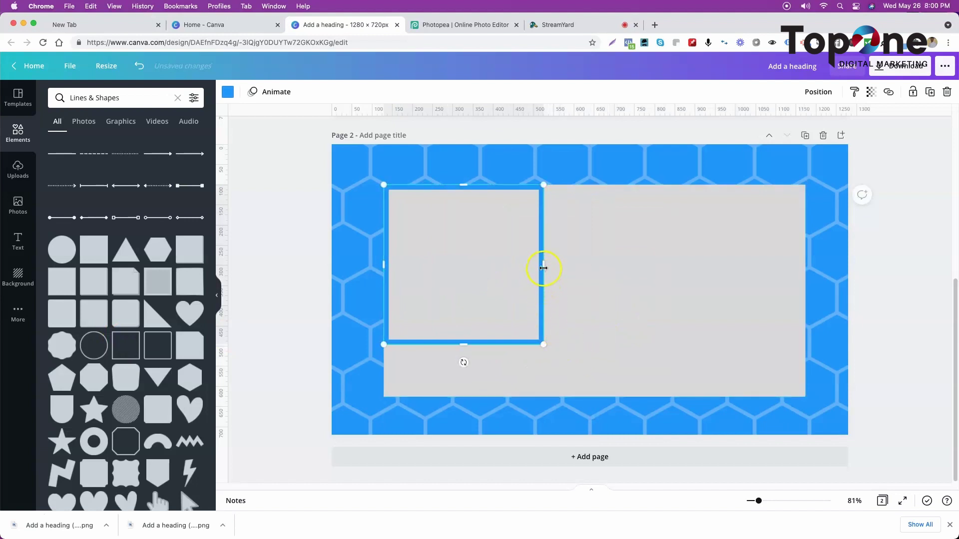
drag(543, 268, 804, 276)
drag(595, 343, 598, 399)
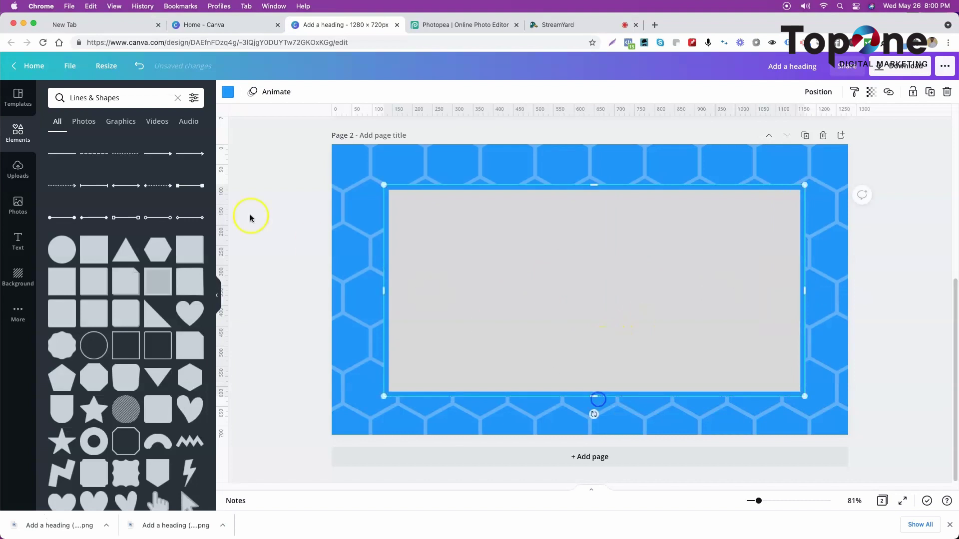
Add a blue square and stretch it into a wide strip along the grey rectangle's bottom.
click(80, 248)
drag(615, 283, 554, 341)
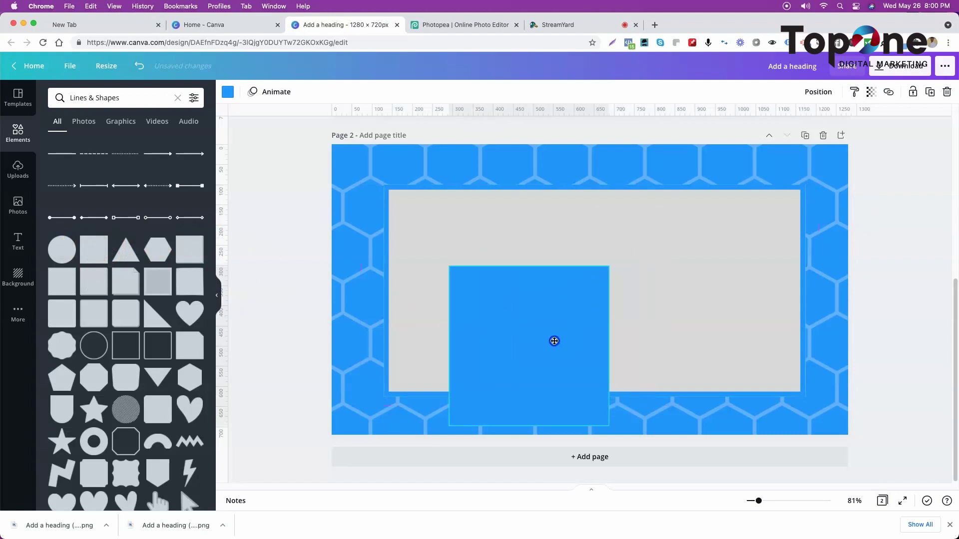
scroll(619, 348, up, 5)
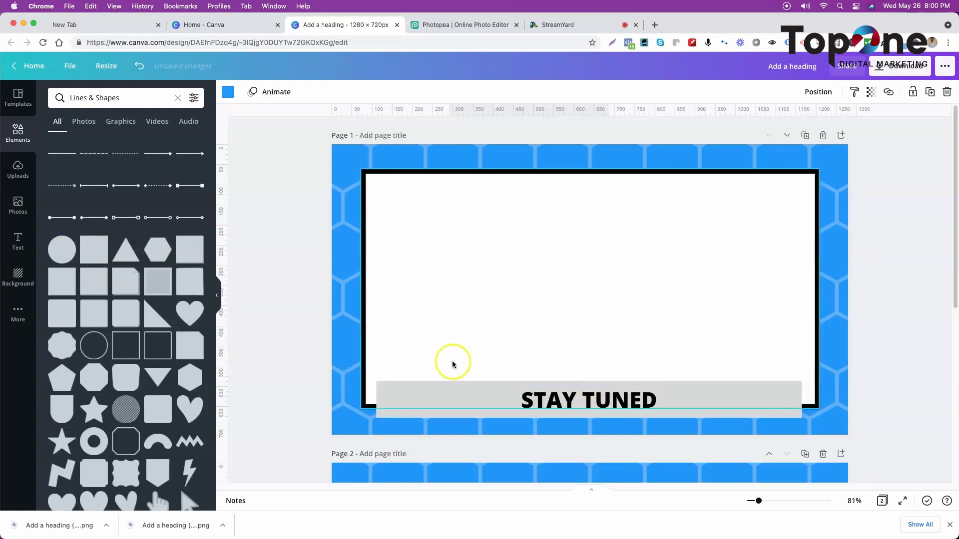
scroll(518, 347, down, 5)
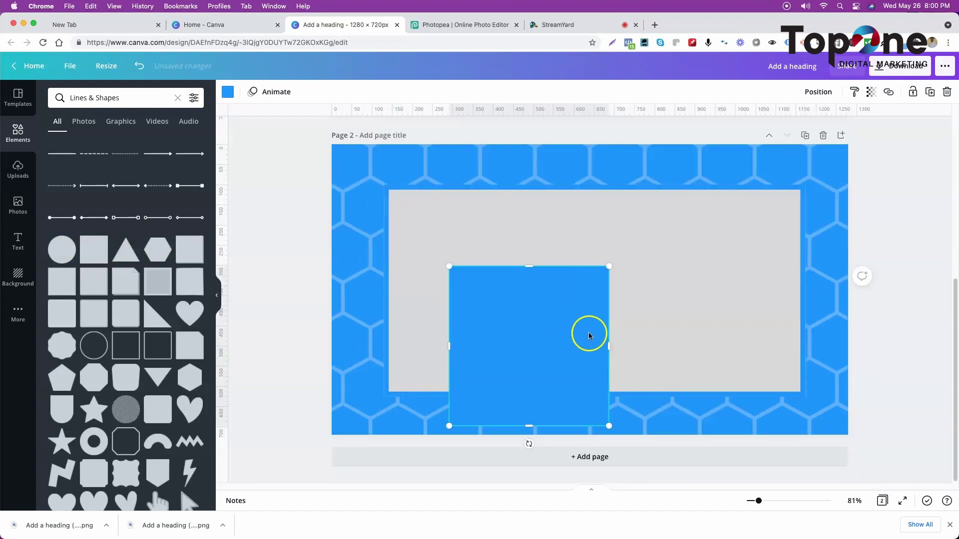
drag(608, 346, 757, 346)
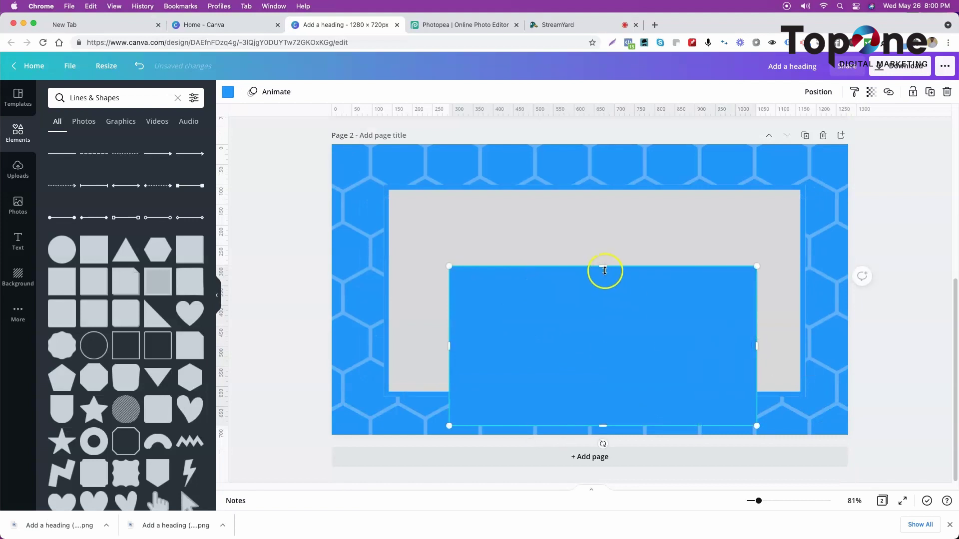
drag(605, 271, 609, 384)
scroll(570, 330, up, 10)
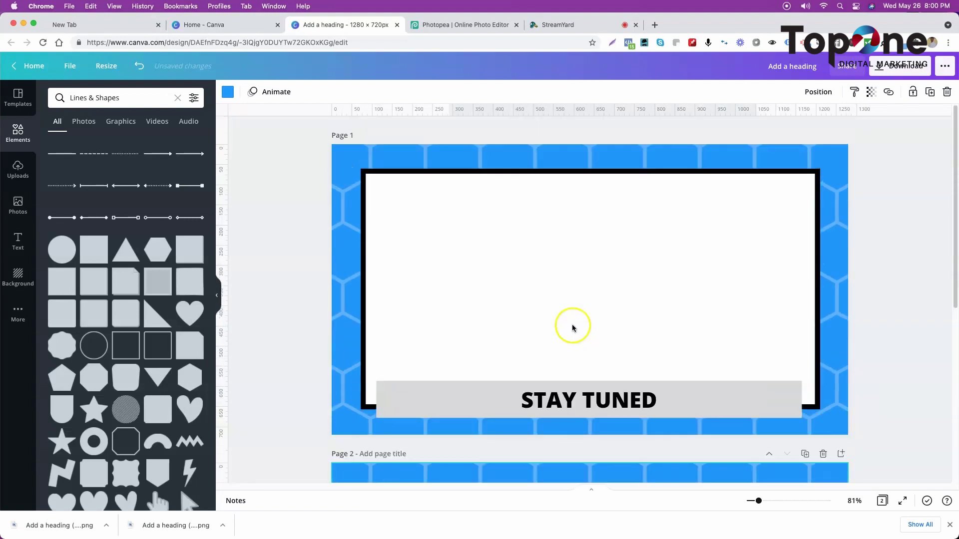
scroll(569, 322, down, 2)
scroll(484, 240, up, 3)
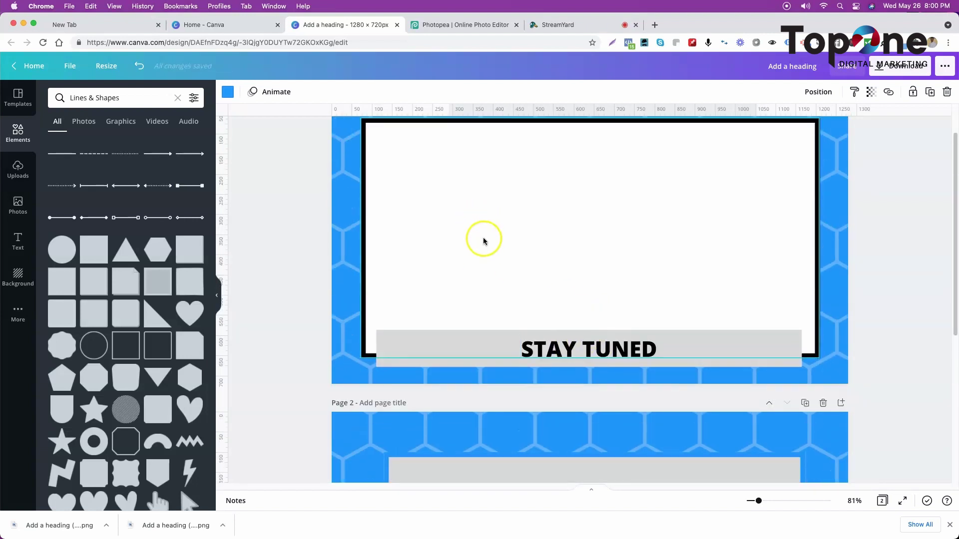
scroll(465, 242, down, 10)
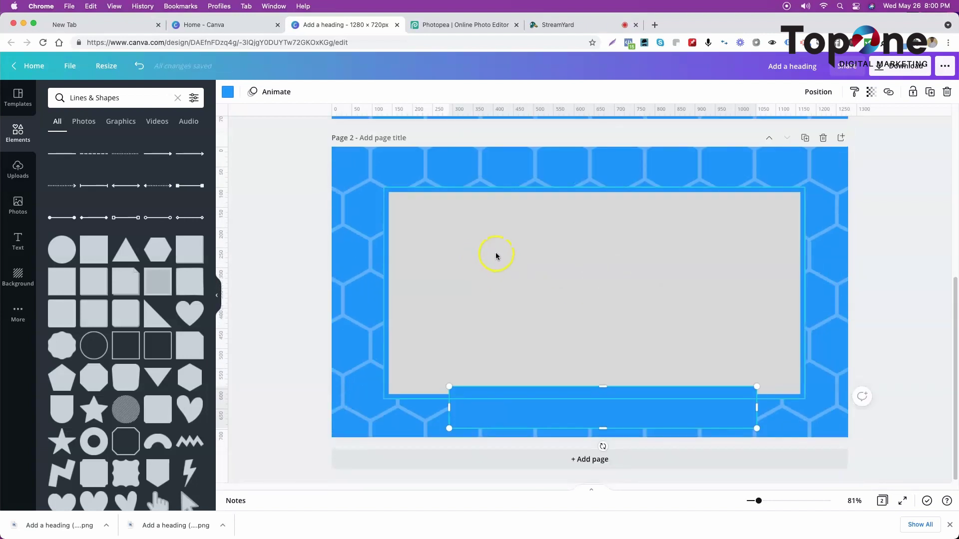
Open Canva's download options, PNG at 1280 × 720 covering both pages.
scroll(550, 209, up, 10)
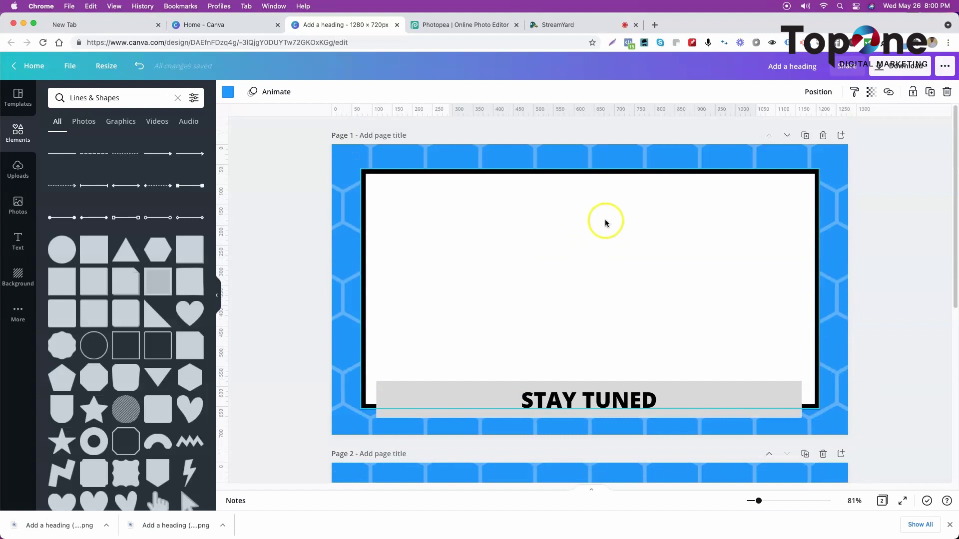
click(903, 69)
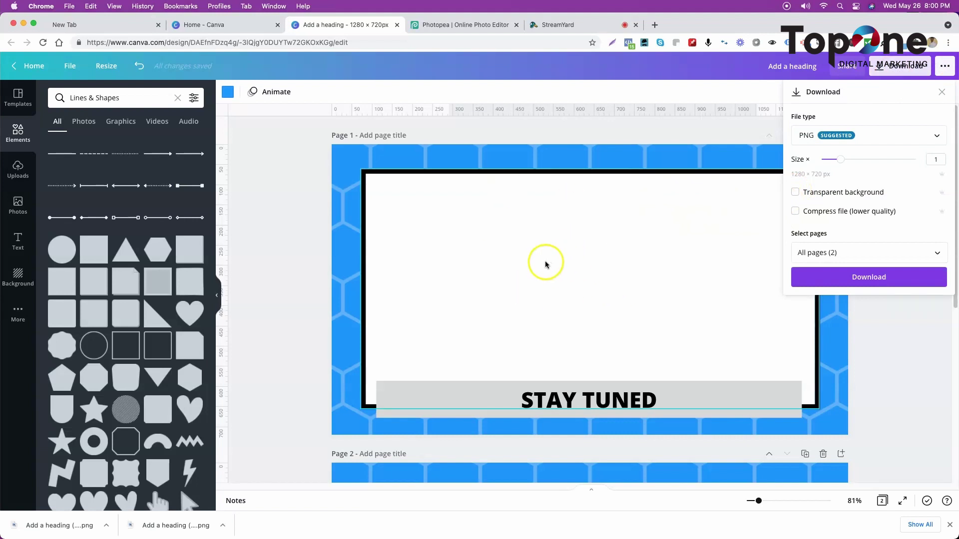
scroll(546, 265, down, 6)
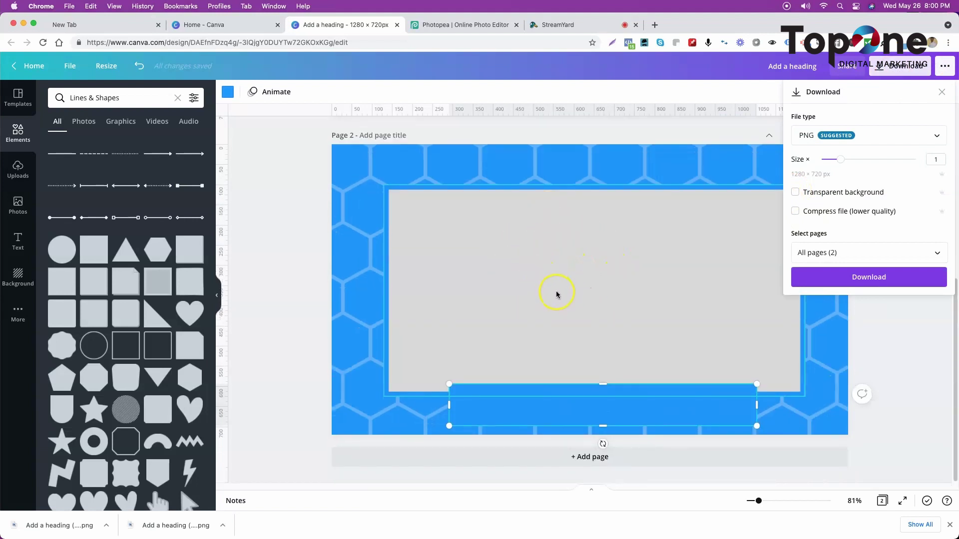
scroll(557, 294, up, 6)
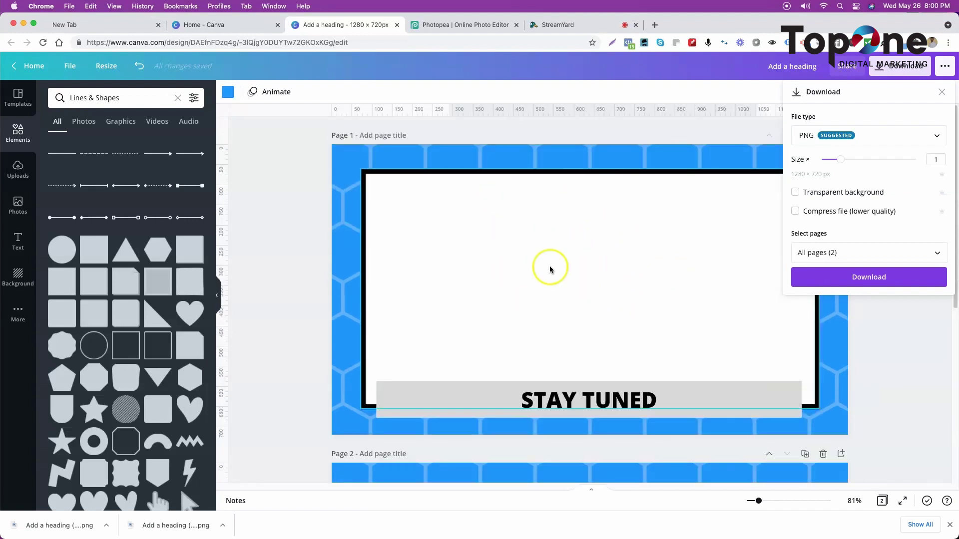
In StreamYard, toggle the 'Add a heading (12) (1)' overlay off and on three times, leaving it shown.
click(554, 25)
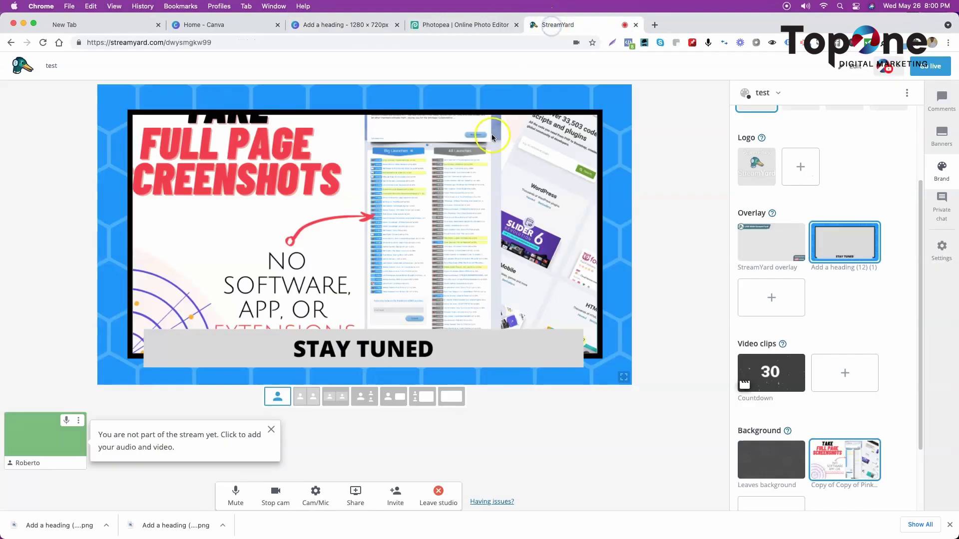
click(839, 253)
click(839, 253)
click(839, 253)
click(839, 253)
click(839, 253)
click(839, 254)
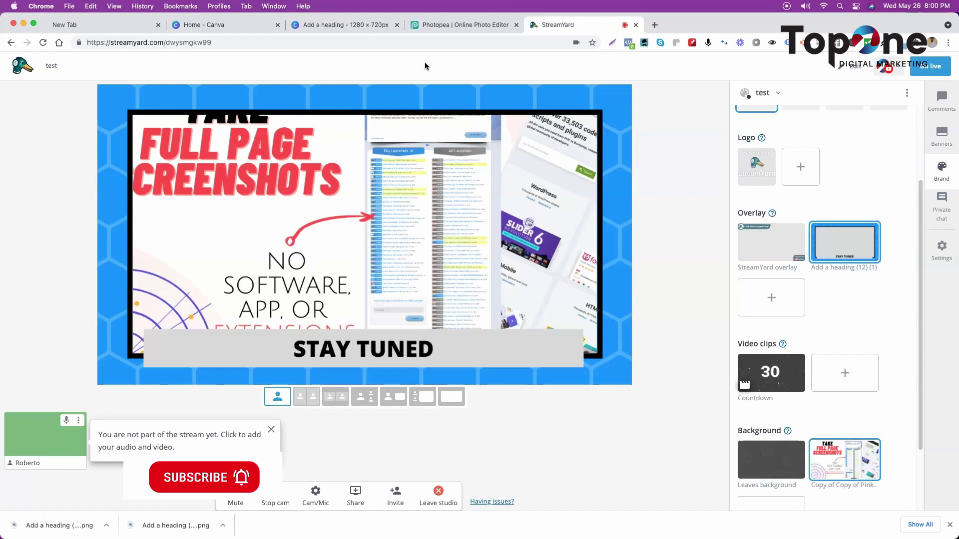
click(450, 25)
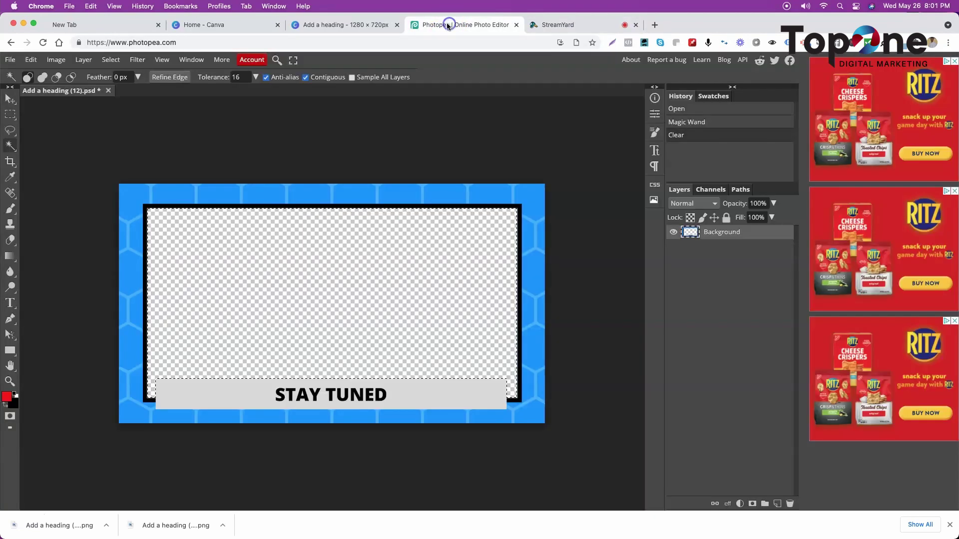
click(372, 26)
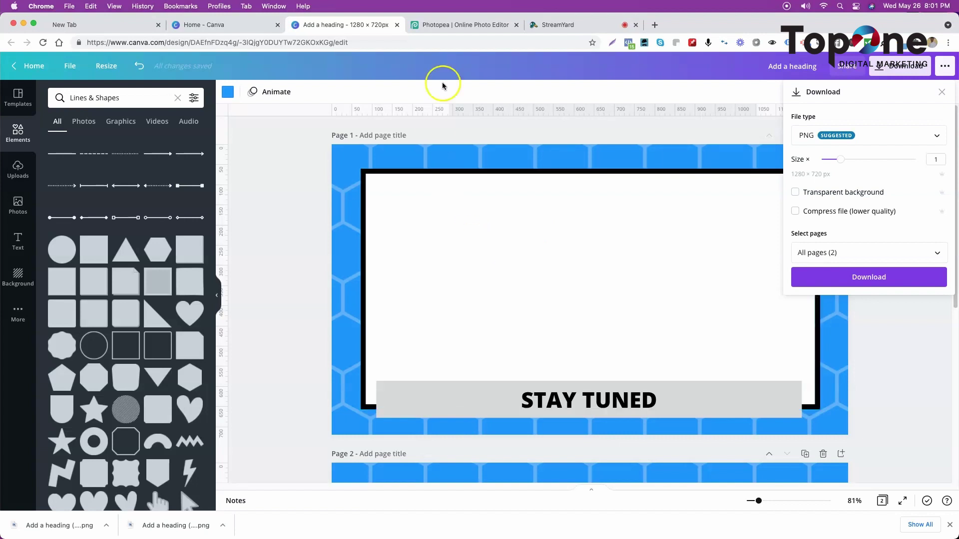
click(455, 25)
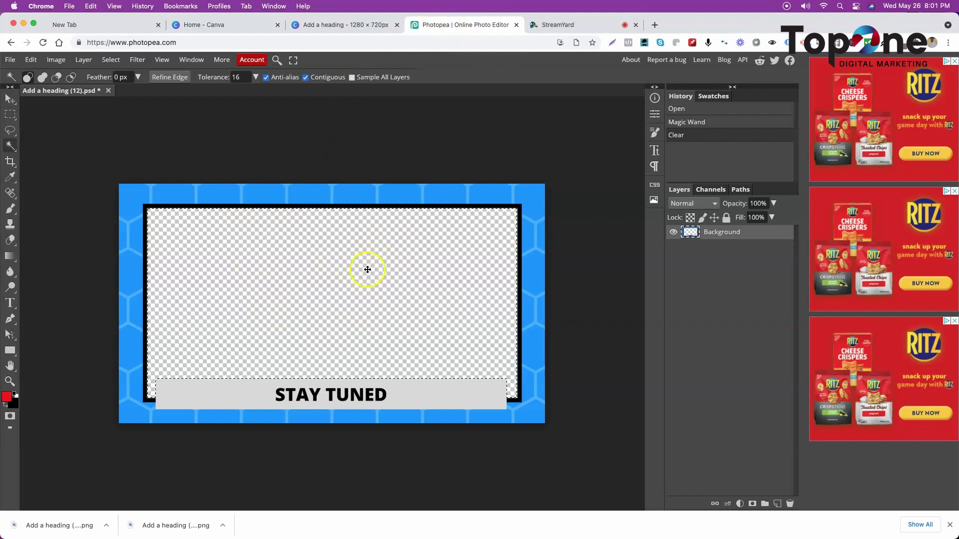
Close Photopea's overlay document, discarding its unsaved changes.
click(108, 91)
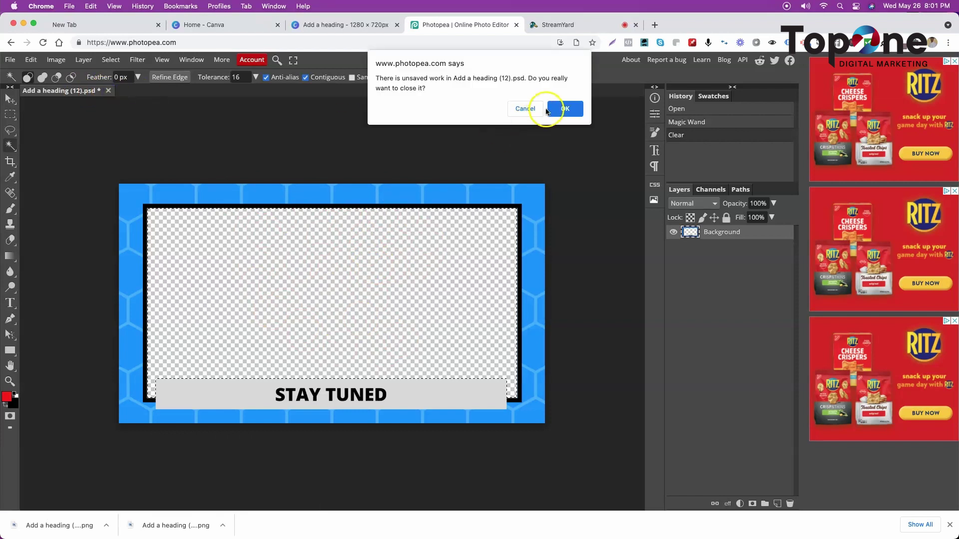
click(565, 109)
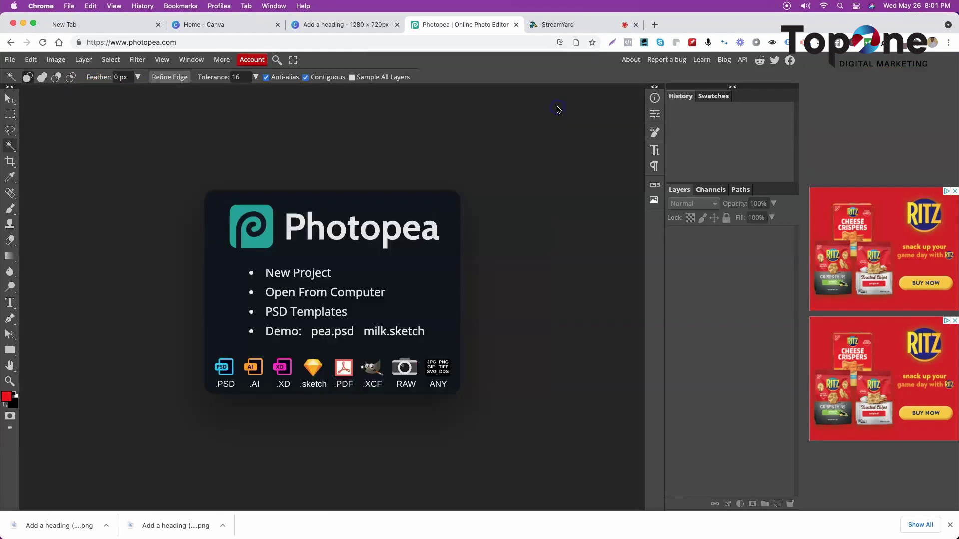
click(342, 24)
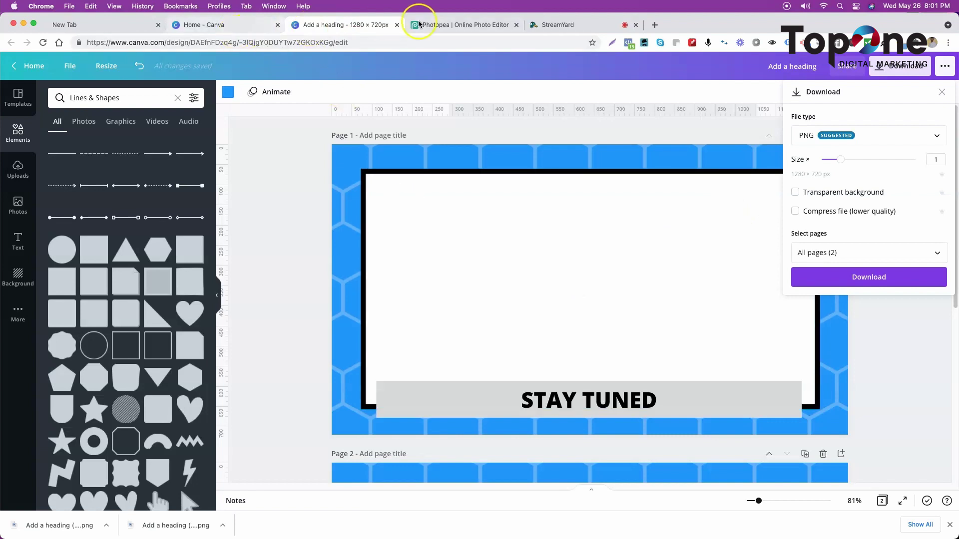
Open the downloaded overlay PNG in Photopea and apply a Magic Wand selection on the image.
click(442, 24)
drag(193, 528, 191, 277)
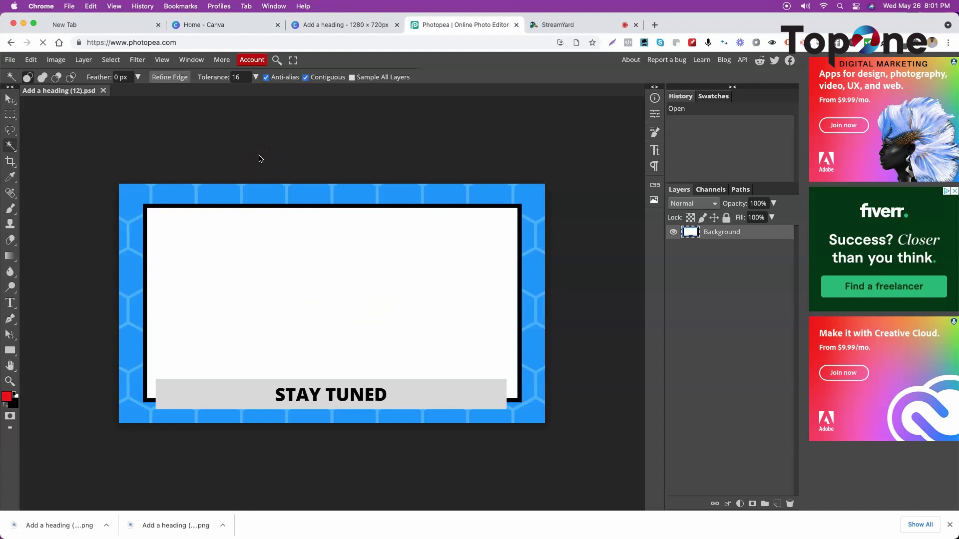
click(102, 42)
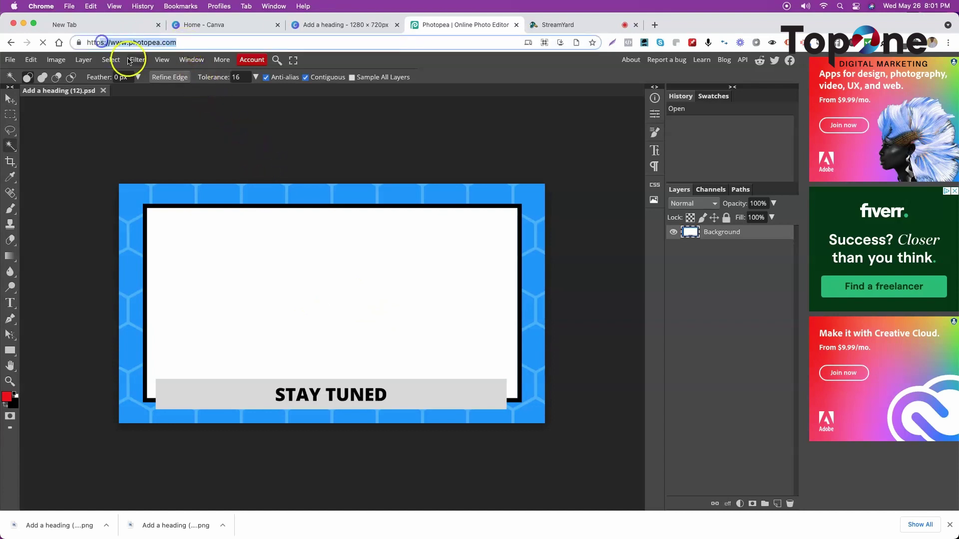
click(197, 144)
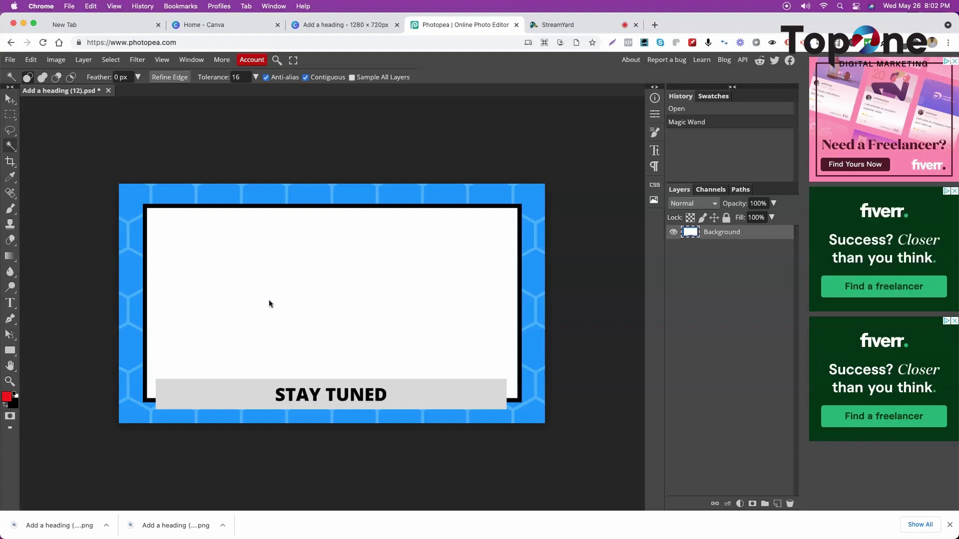
Select the overlay's white centre area with the Magic Wand.
click(214, 150)
click(254, 298)
click(253, 270)
click(246, 261)
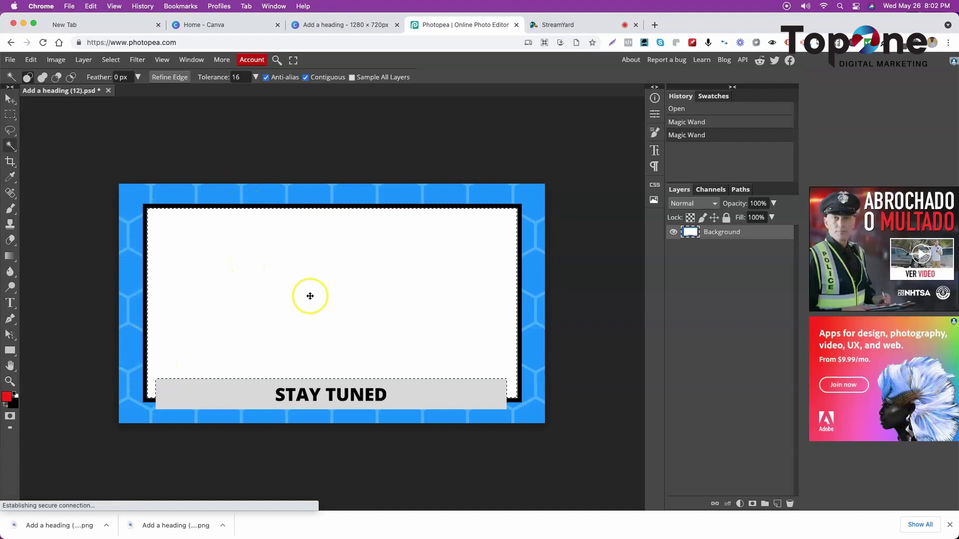
Delete the selected white centre to transparency, then export the overlay as a 1280 × 720 PNG.
key(Delete)
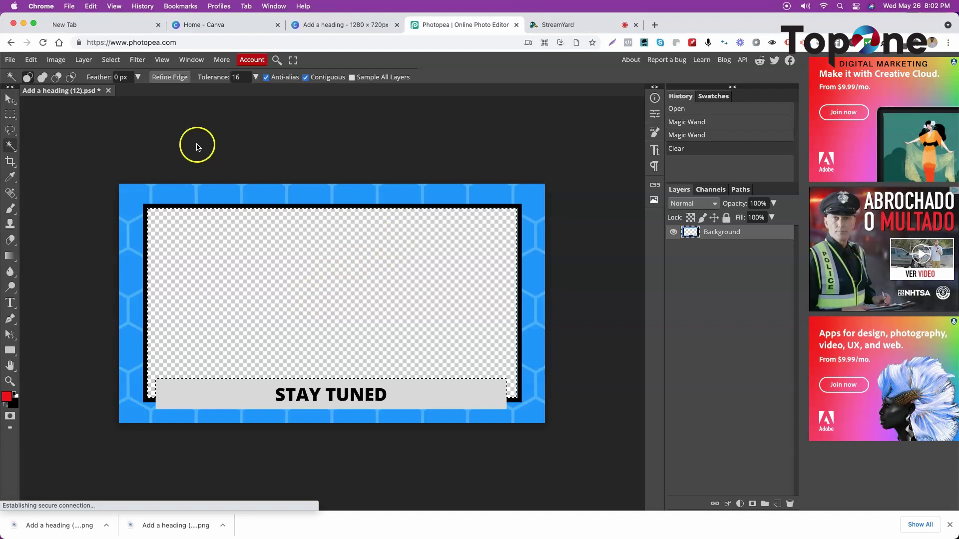
click(9, 60)
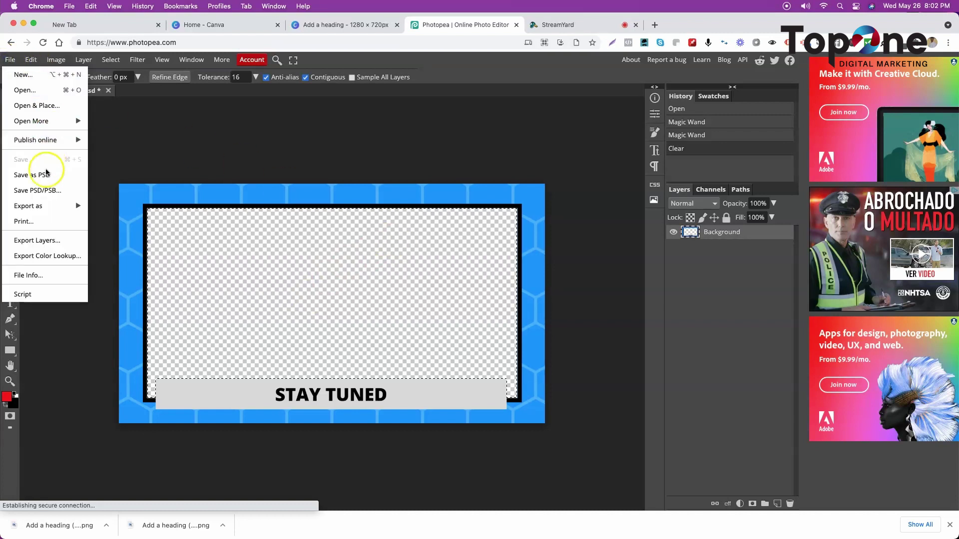
click(34, 206)
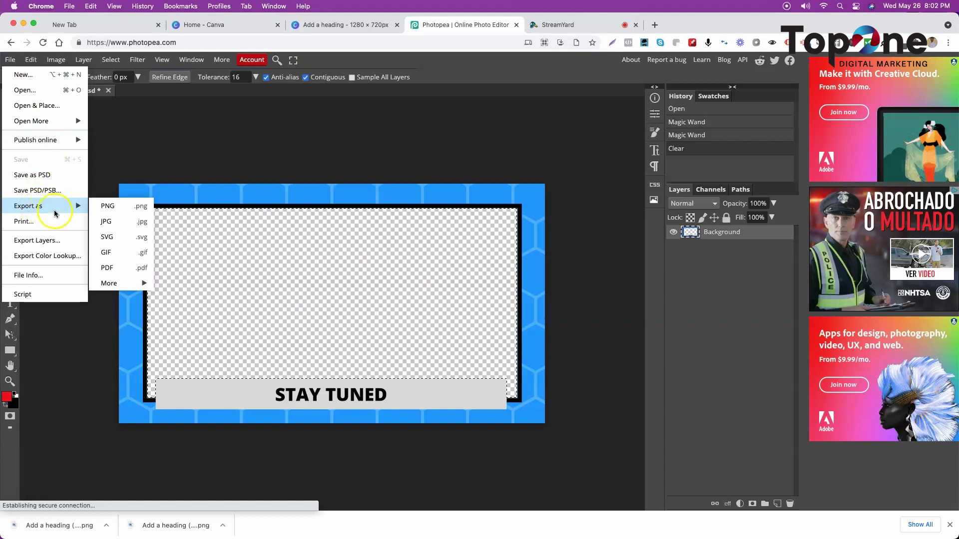
click(110, 207)
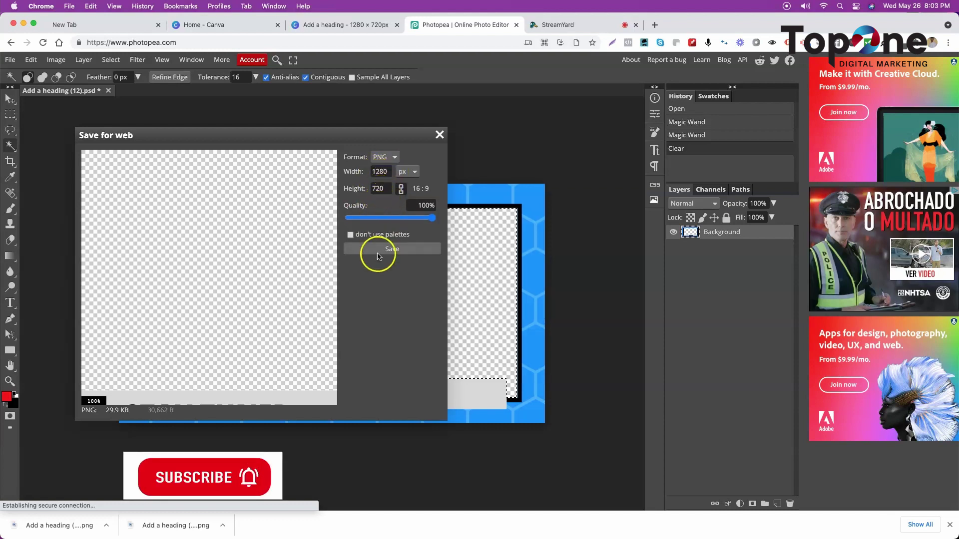
click(440, 135)
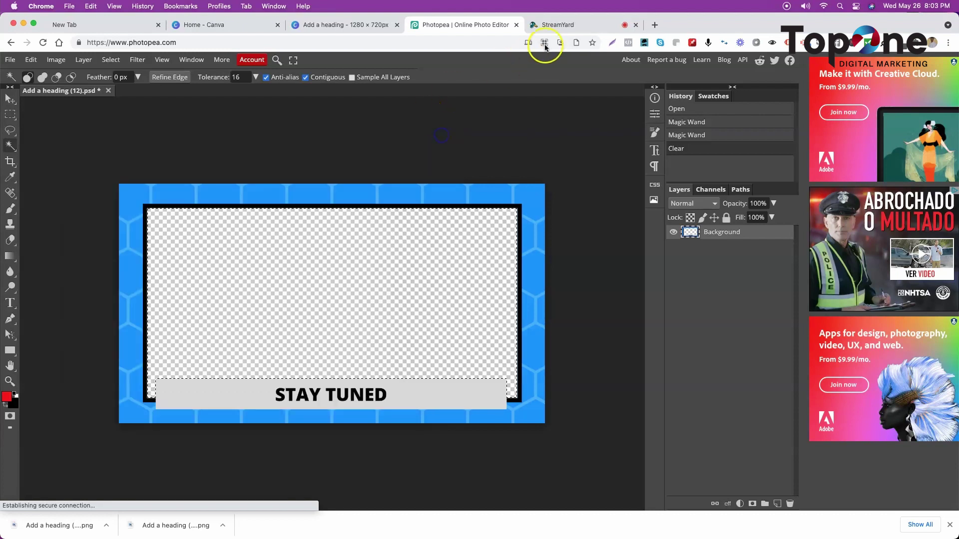
click(554, 26)
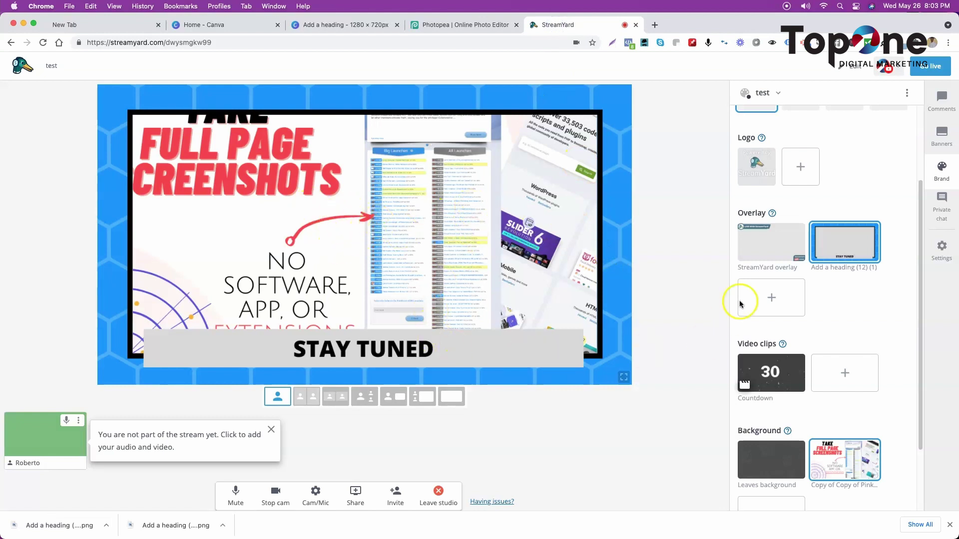
click(859, 243)
click(859, 244)
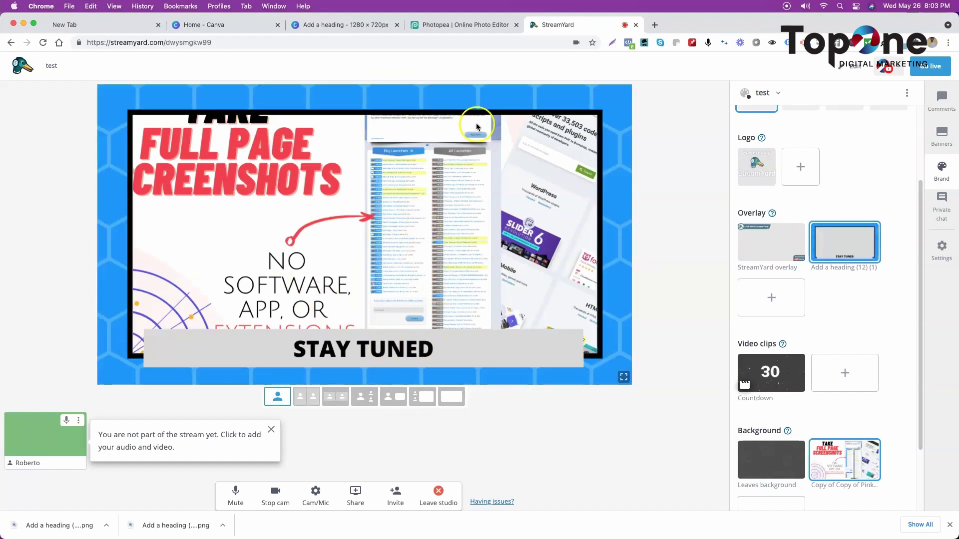
Switch back to the Photopea tab showing 'Add a heading (12).psd' with its transparent centre.
click(445, 27)
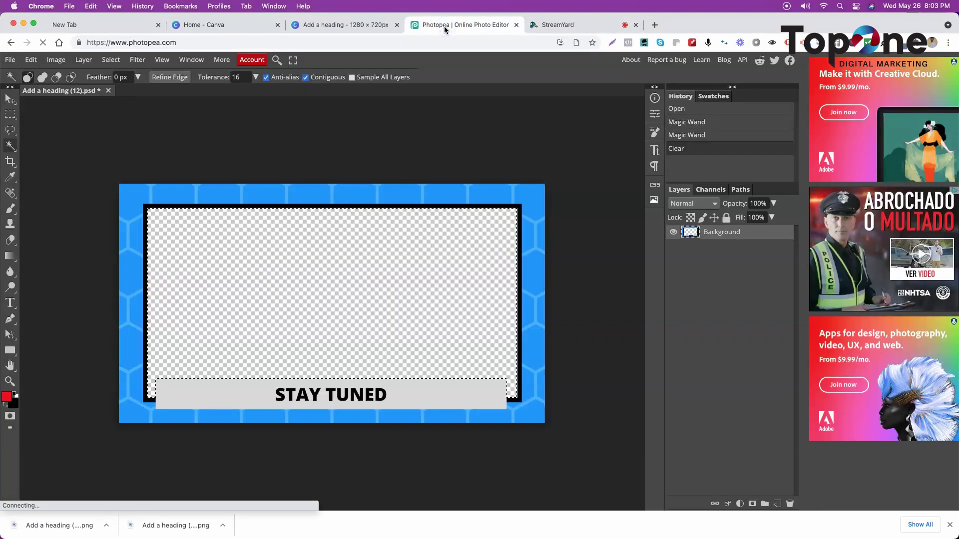